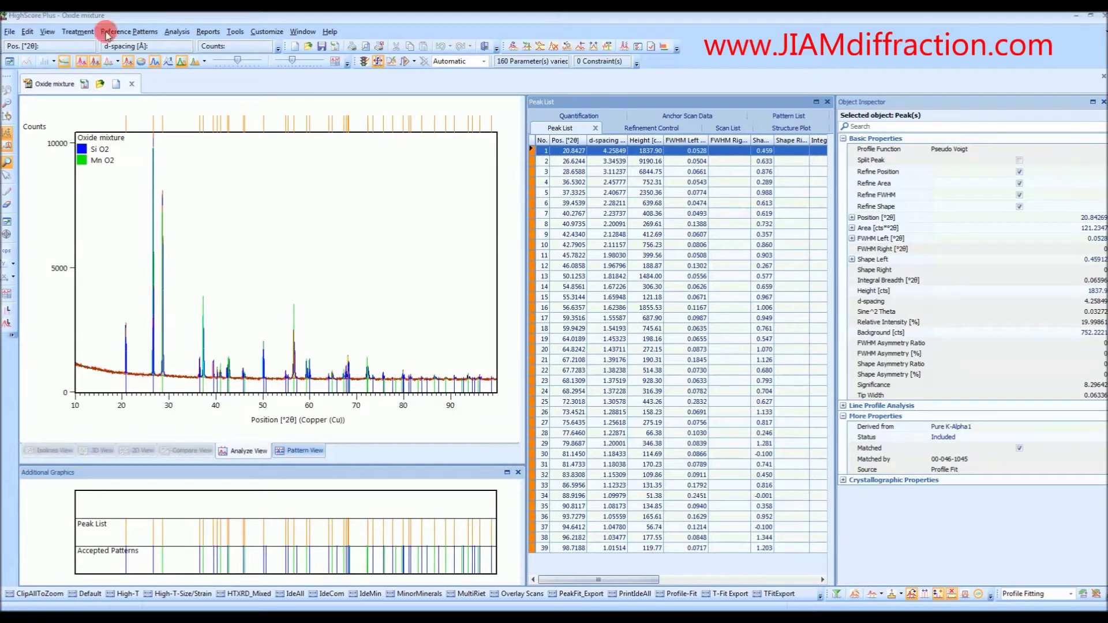
- Convert the accepted Silicon Oxide and Manganese Oxide patterns into phases (Pyrolusite 32.2 %, Quartz 67.8 %)
click(787, 115)
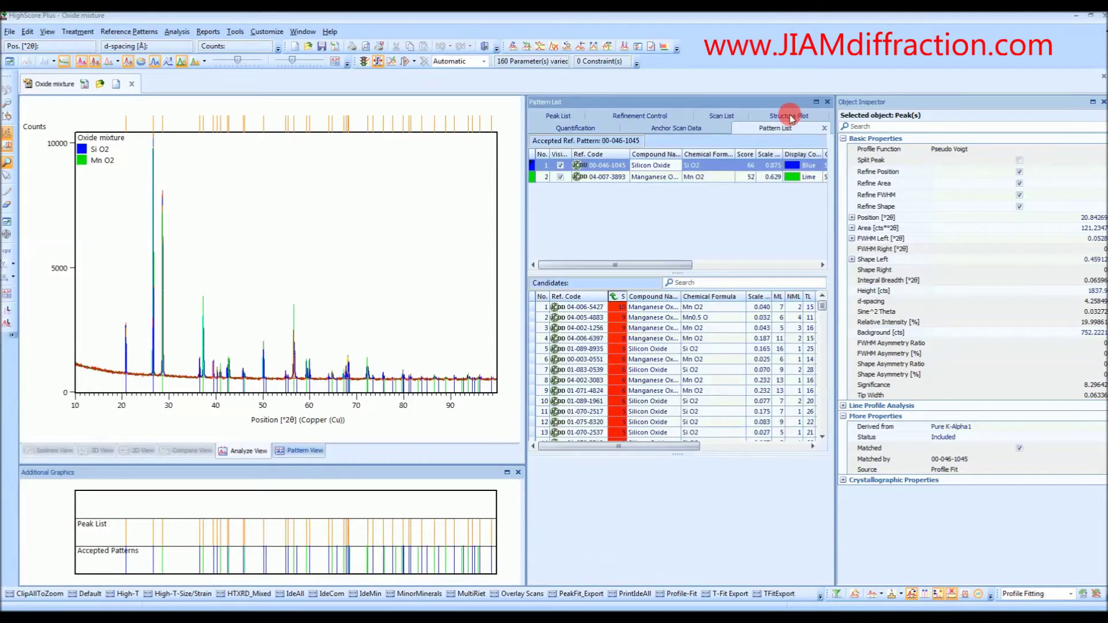
click(697, 166)
click(697, 166)
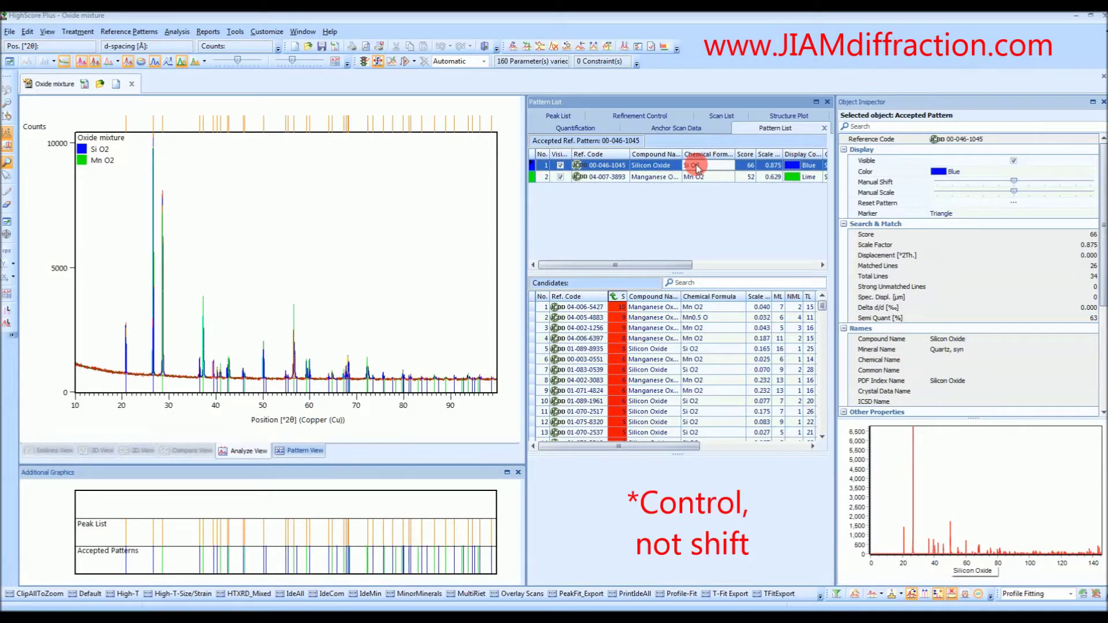
ctrl+click(701, 179)
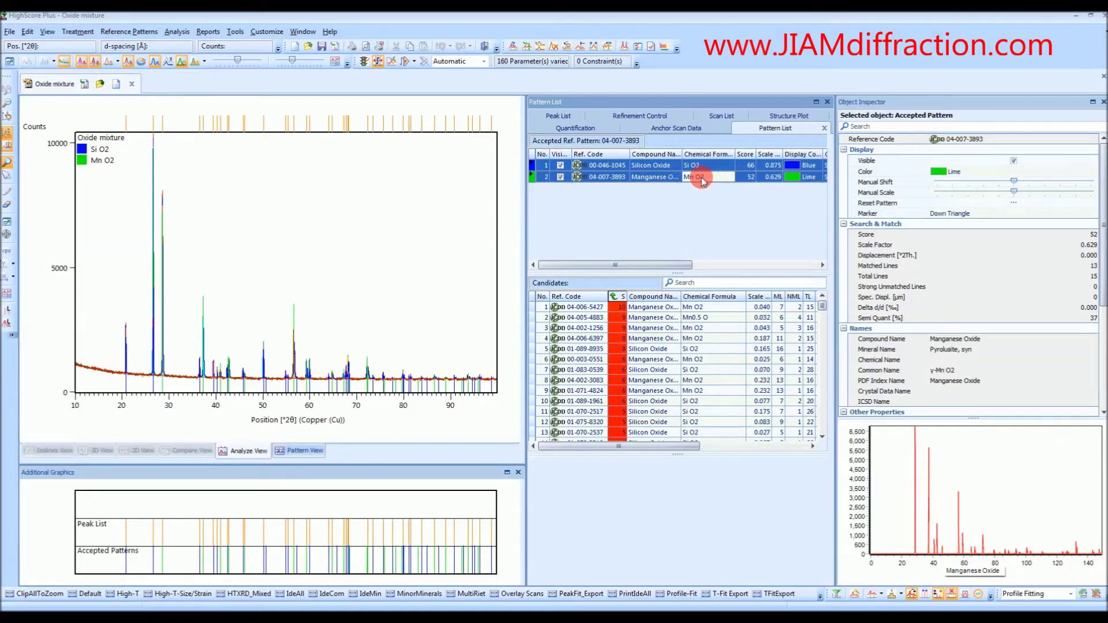
right_click(701, 177)
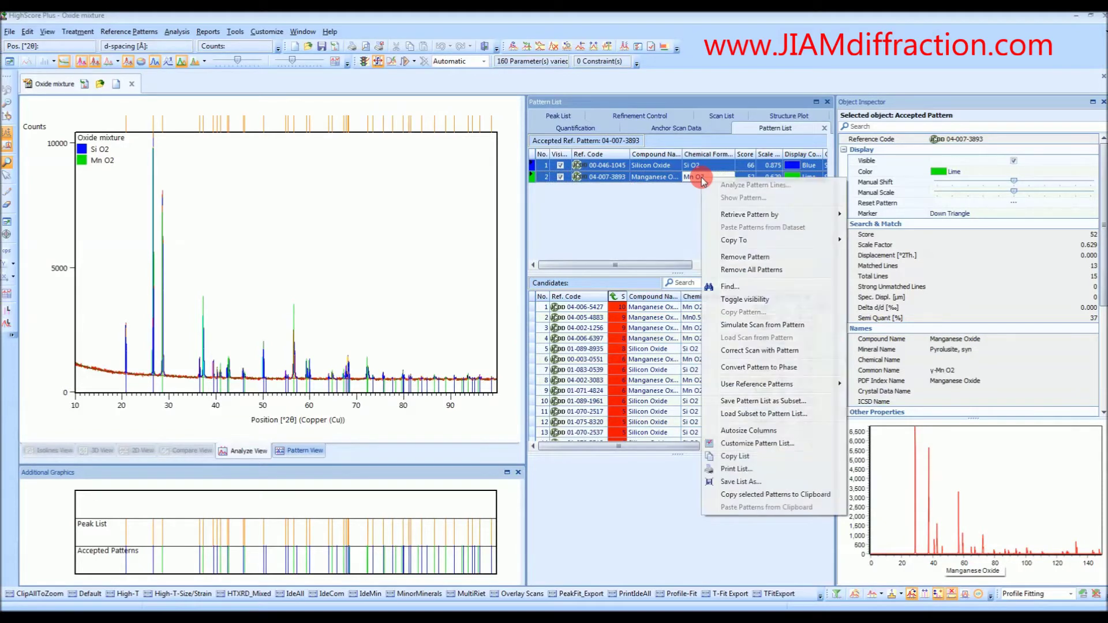
click(781, 368)
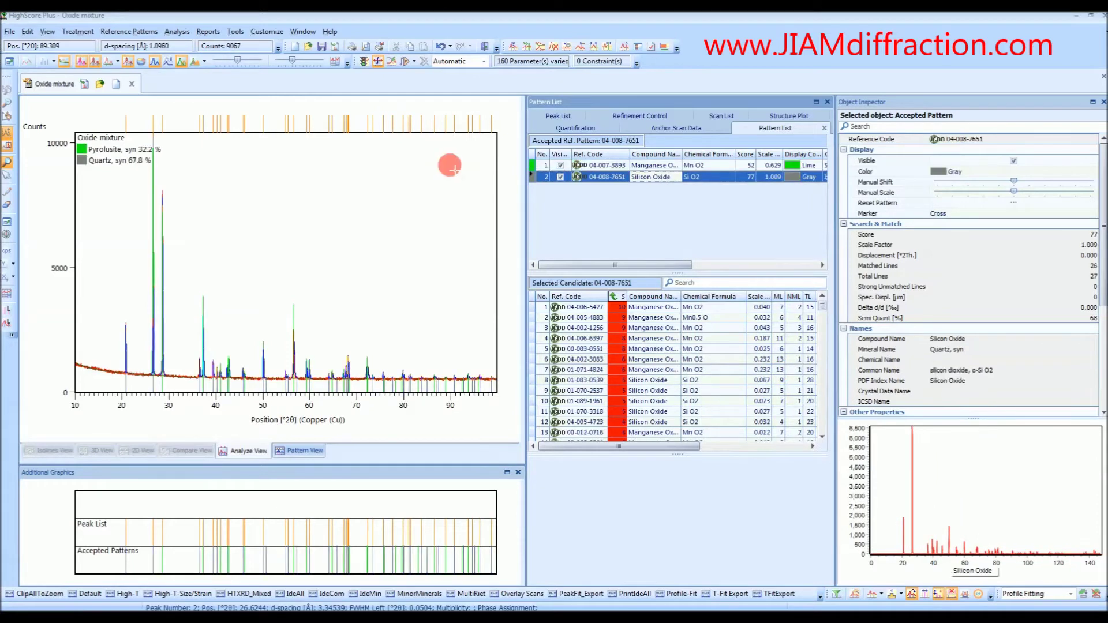
click(630, 116)
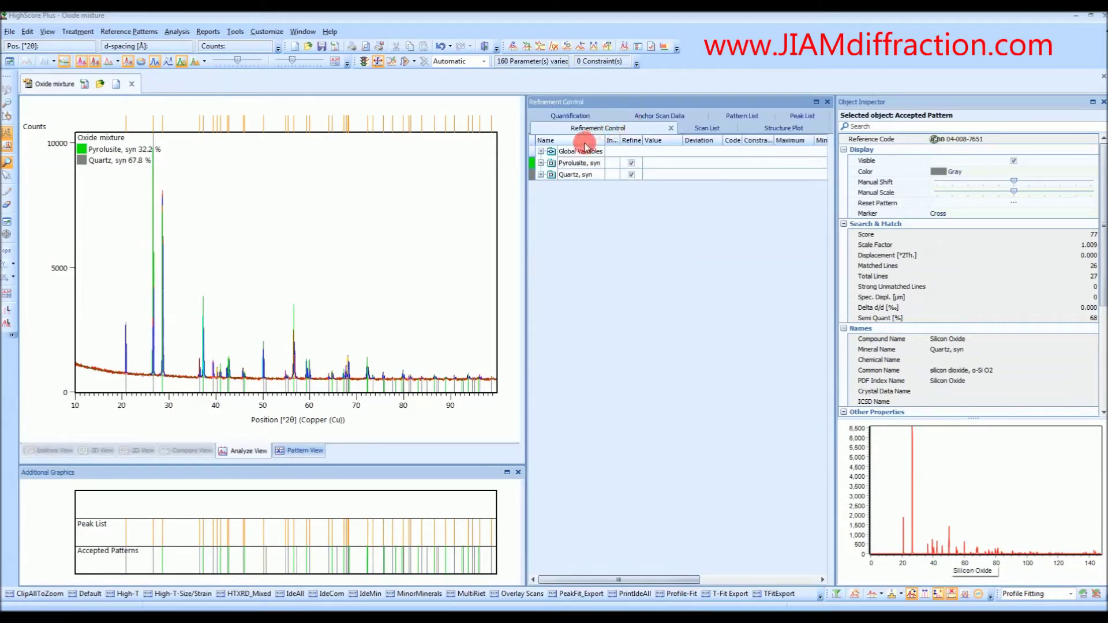
- Set the global Solver Tolerance to 1E-5 and check the peak near 56.6° 2θ
click(541, 152)
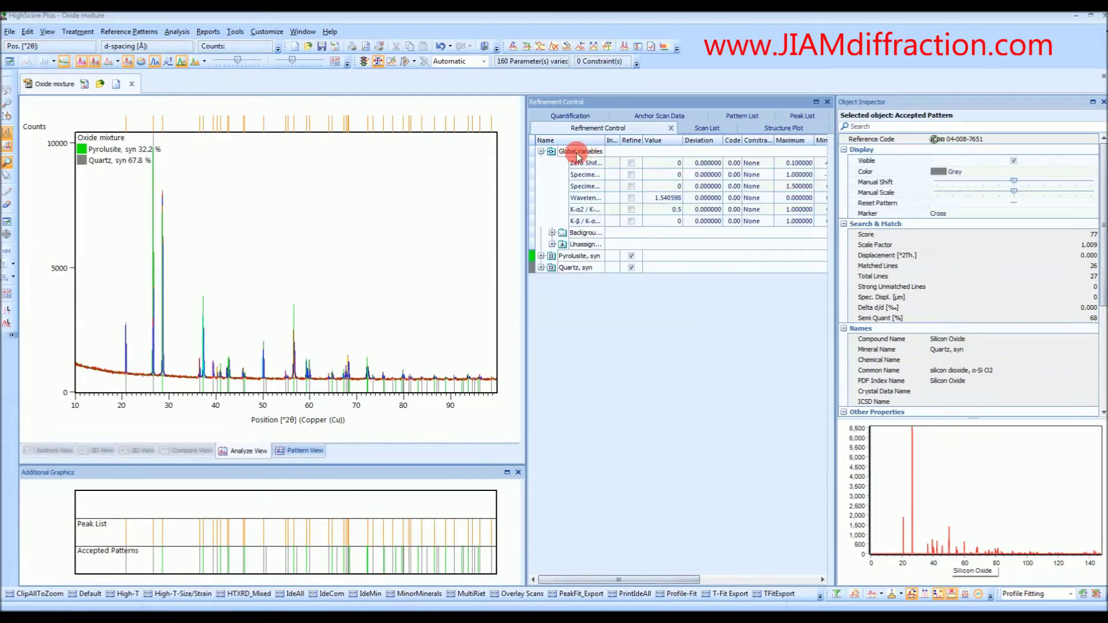
click(578, 152)
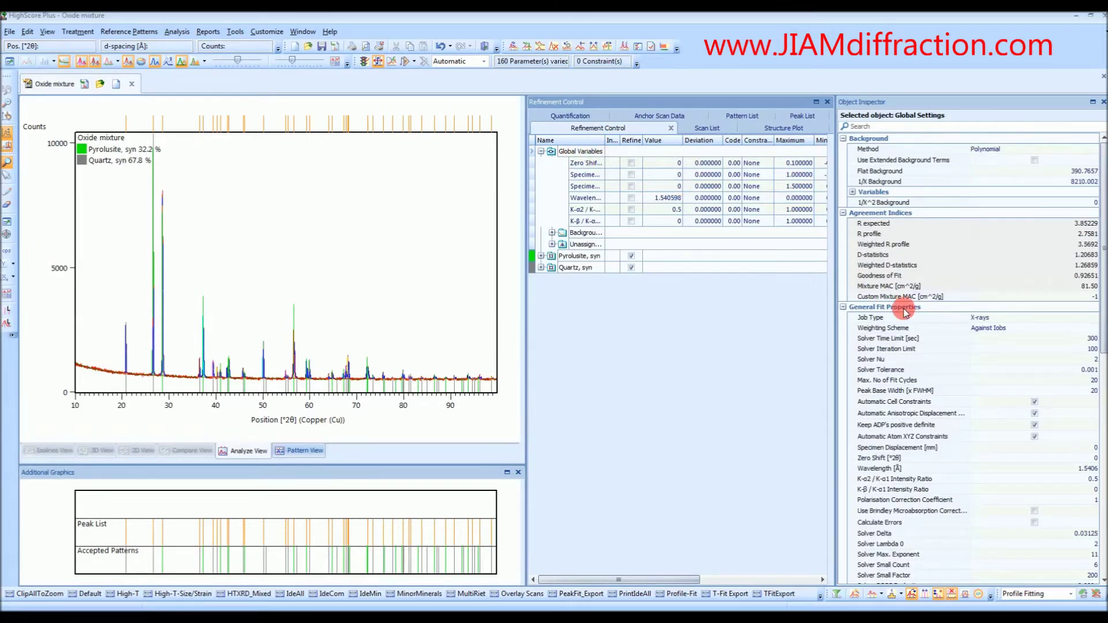
click(1039, 369)
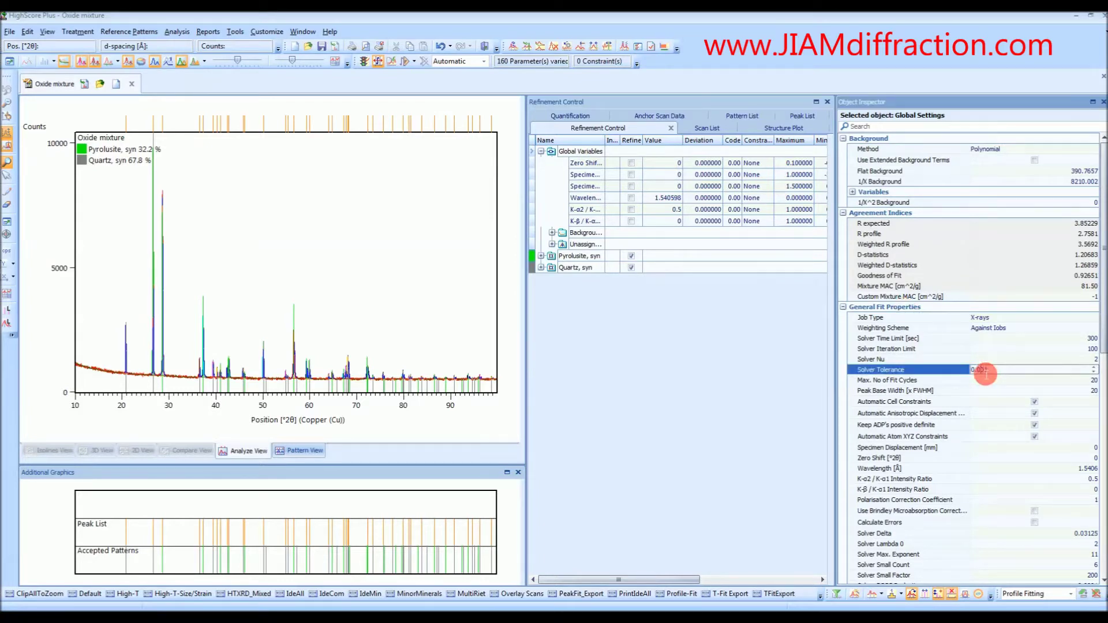
text(001)
key(Return)
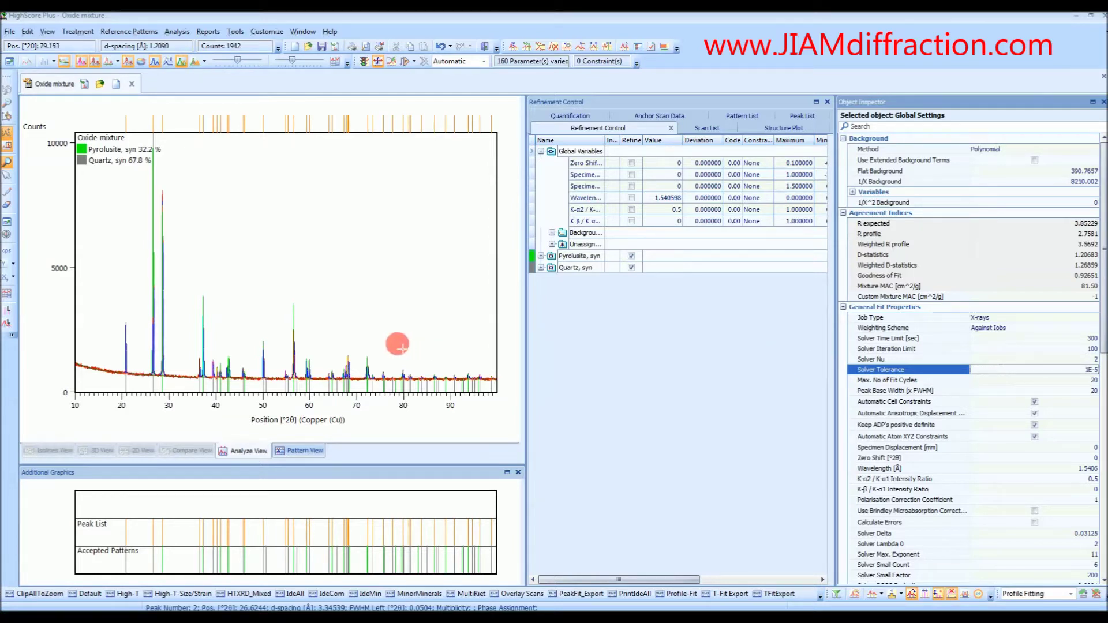
click(296, 349)
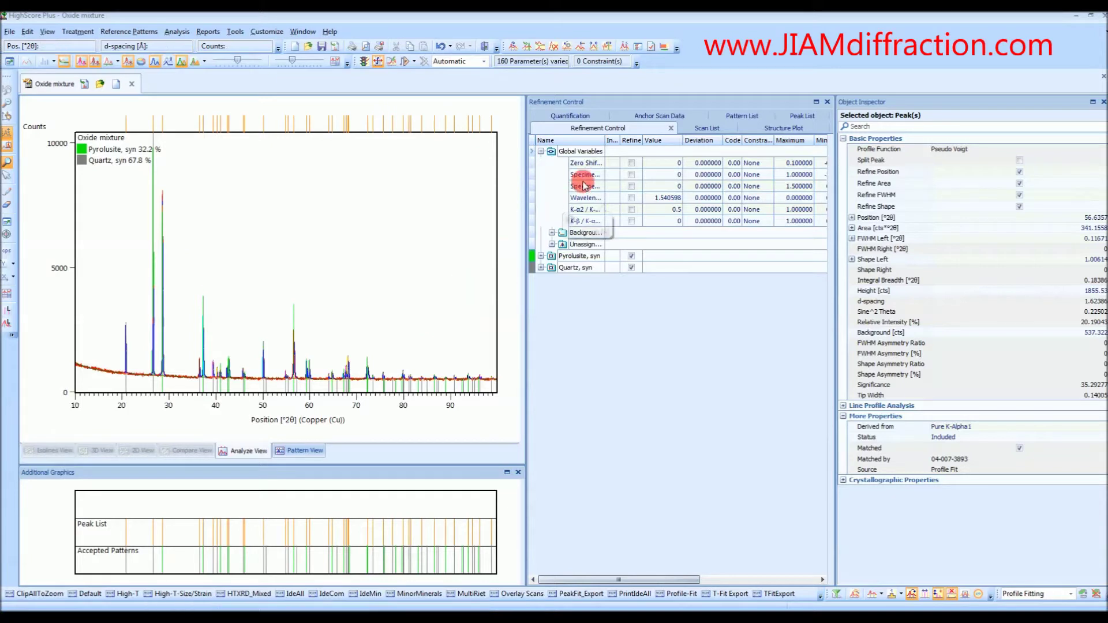
click(580, 152)
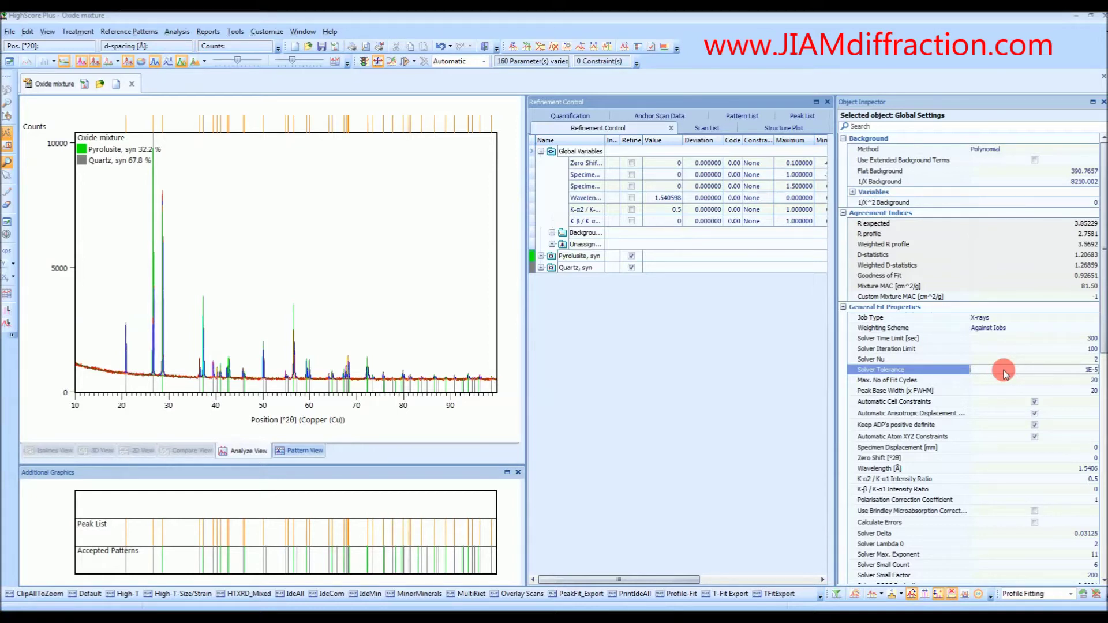
- Enable Calculate Errors and set Pyrolusite's asymmetry to Split Width and Shape
click(1034, 523)
click(1035, 523)
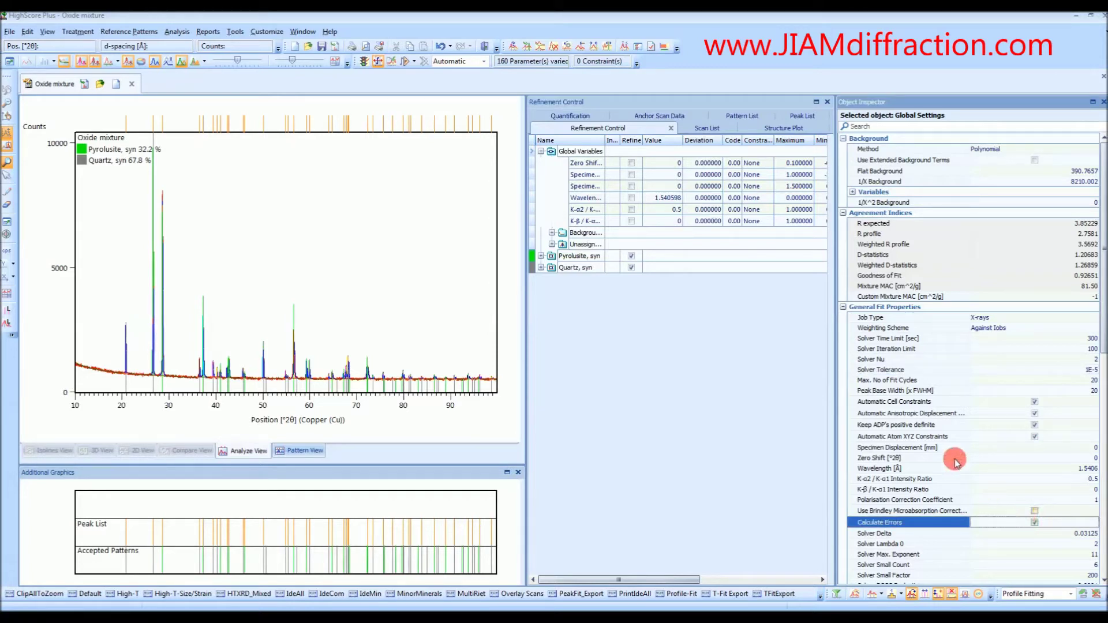
click(579, 257)
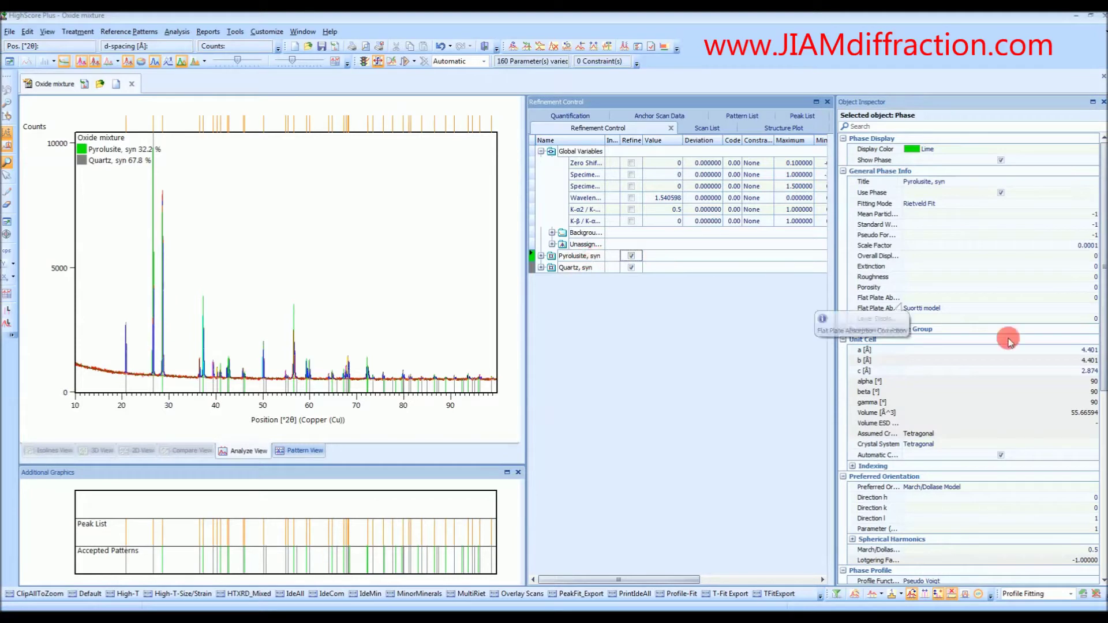
drag(1101, 349, 1101, 485)
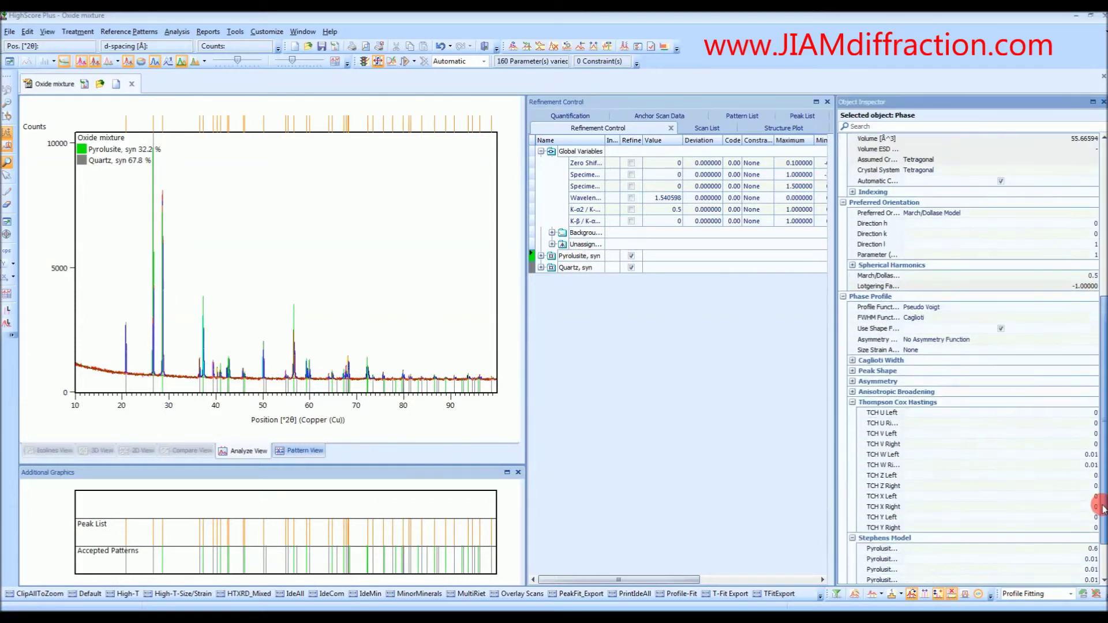
click(920, 340)
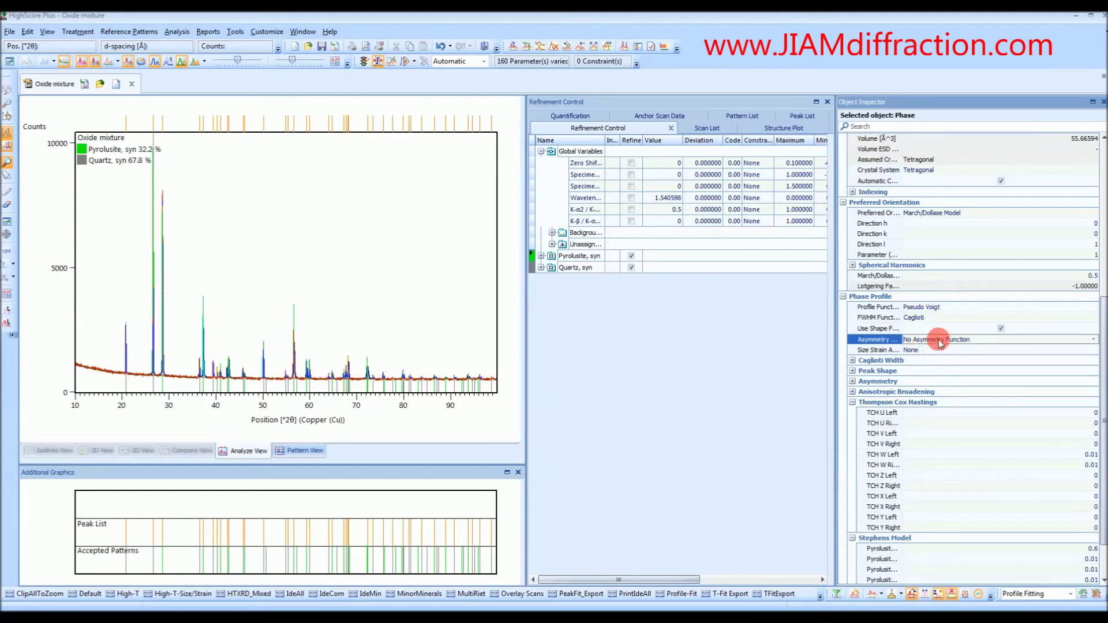
click(938, 340)
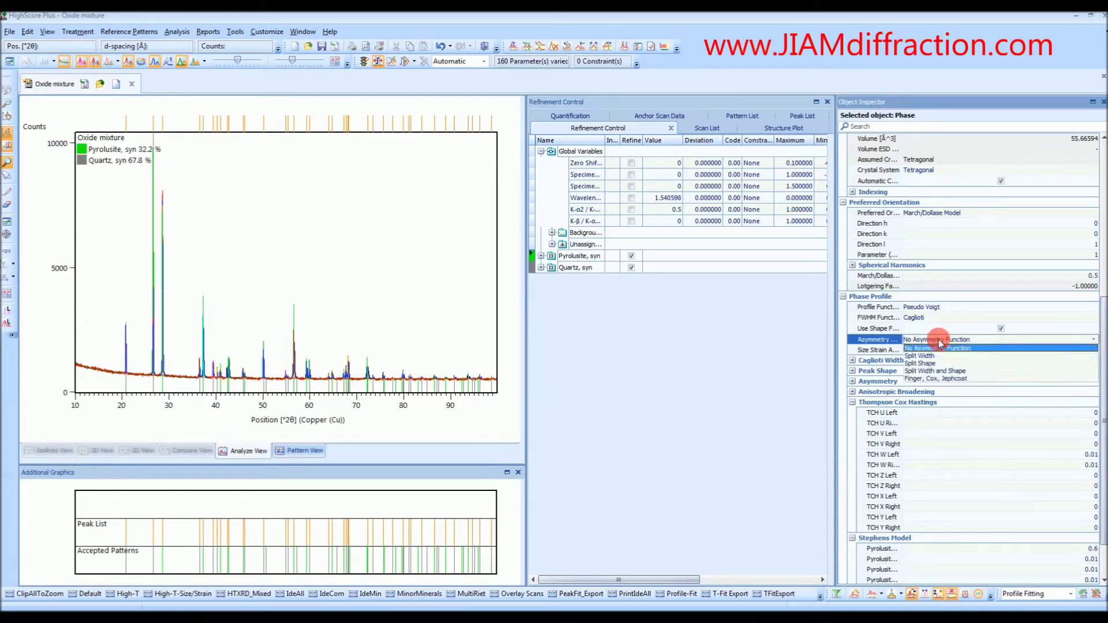
click(936, 371)
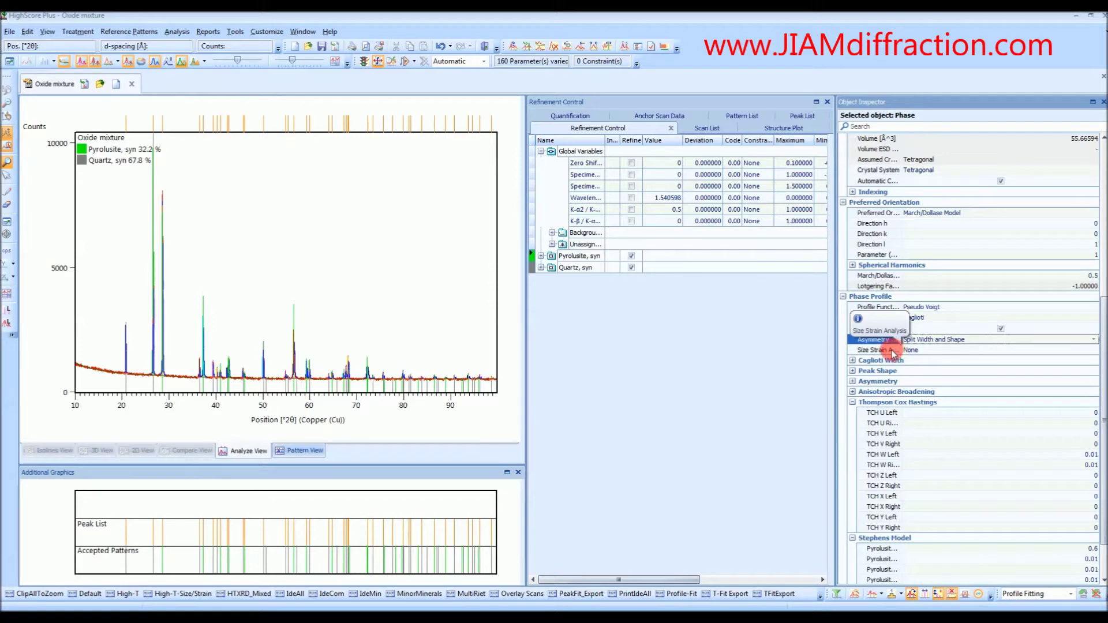
click(573, 268)
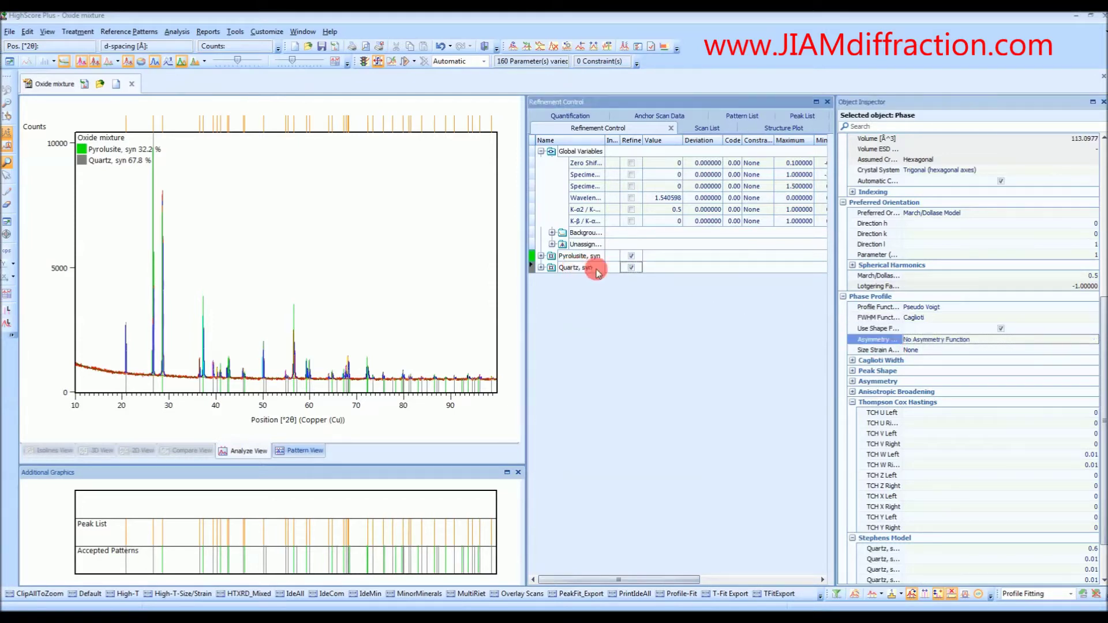
- Set the Quartz phase asymmetry to Split Width and Shape
click(962, 341)
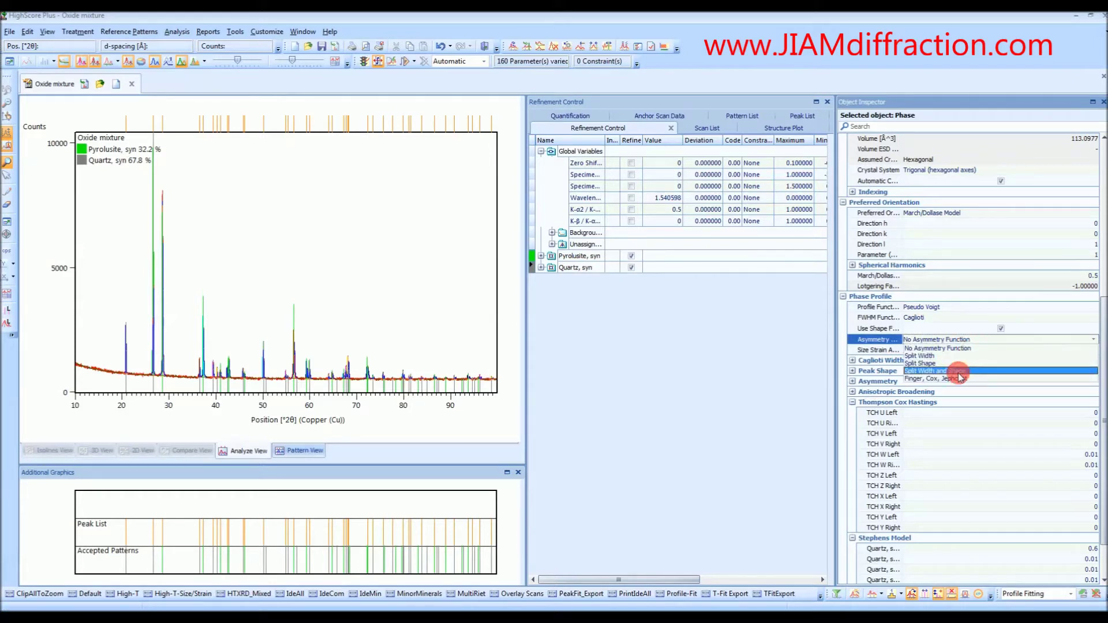
click(959, 373)
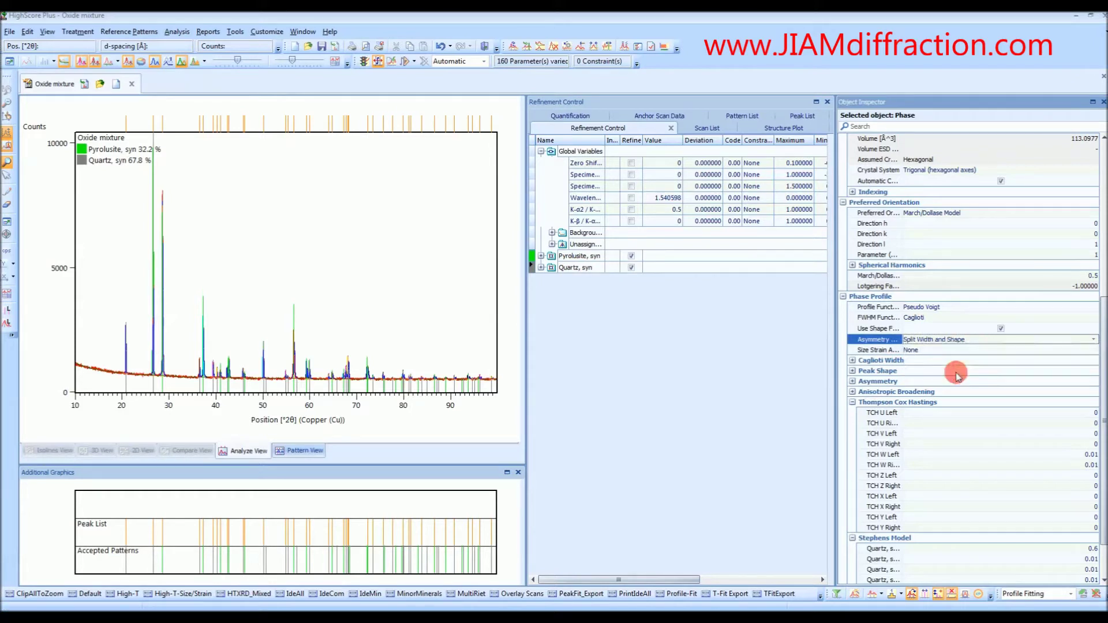
click(485, 63)
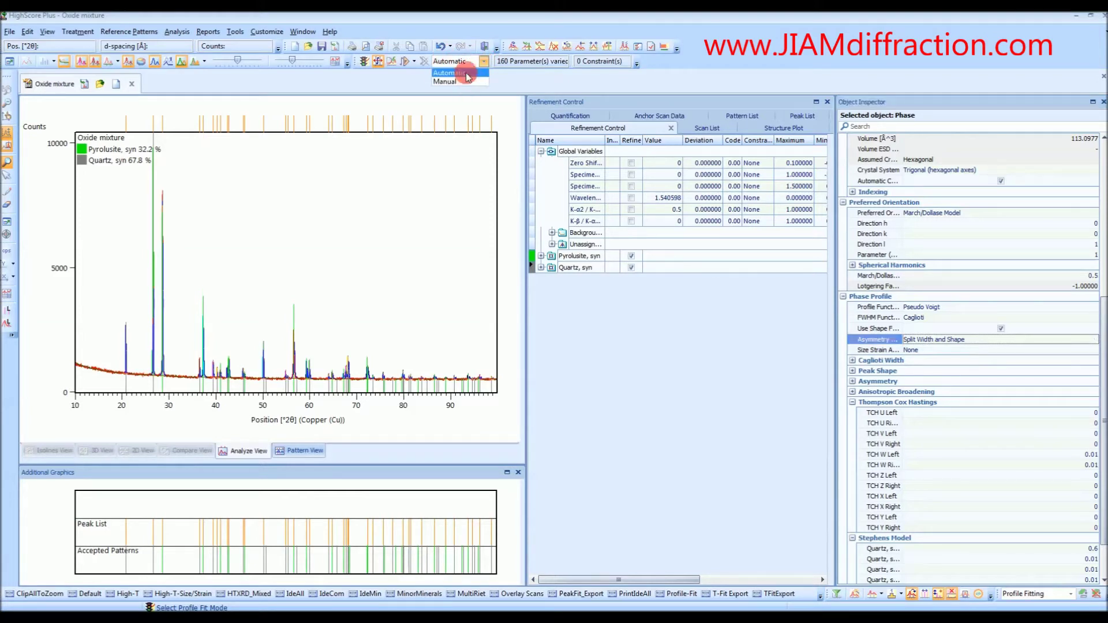
- Run an Automatic Expanded Rietveld phase fit, reaching Pyrolusite 48.7 % and Quartz 51.3 %
click(459, 74)
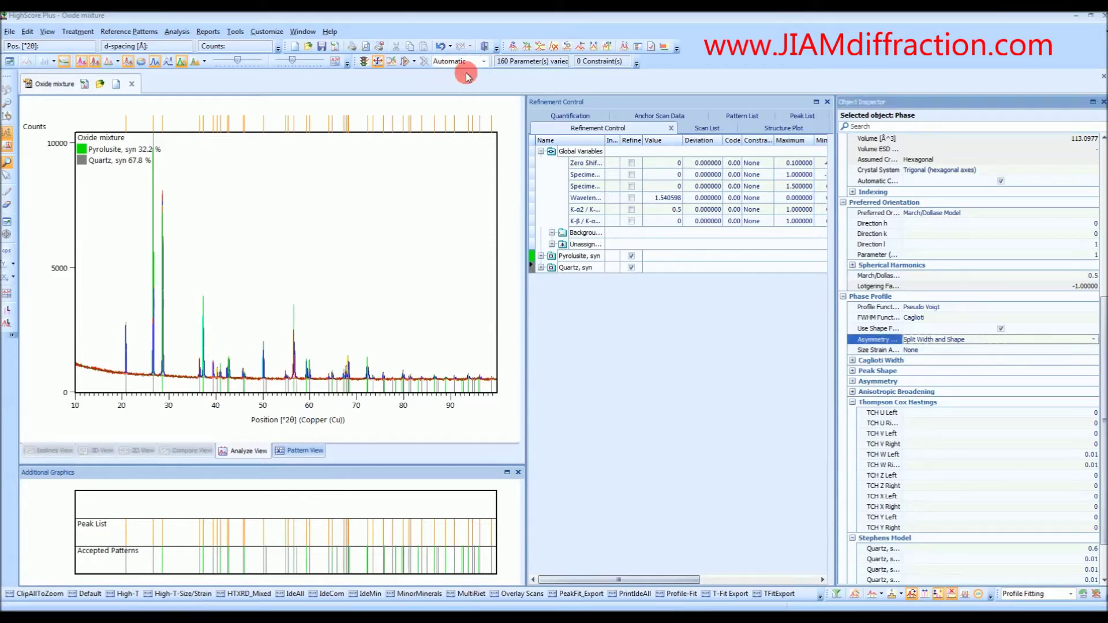
click(422, 62)
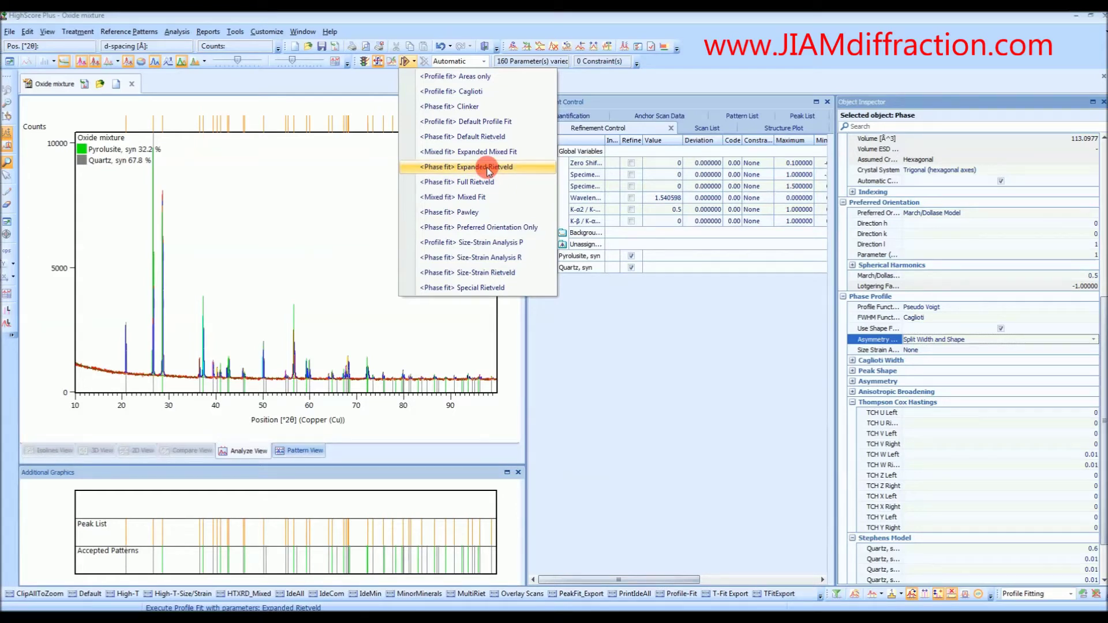
click(487, 167)
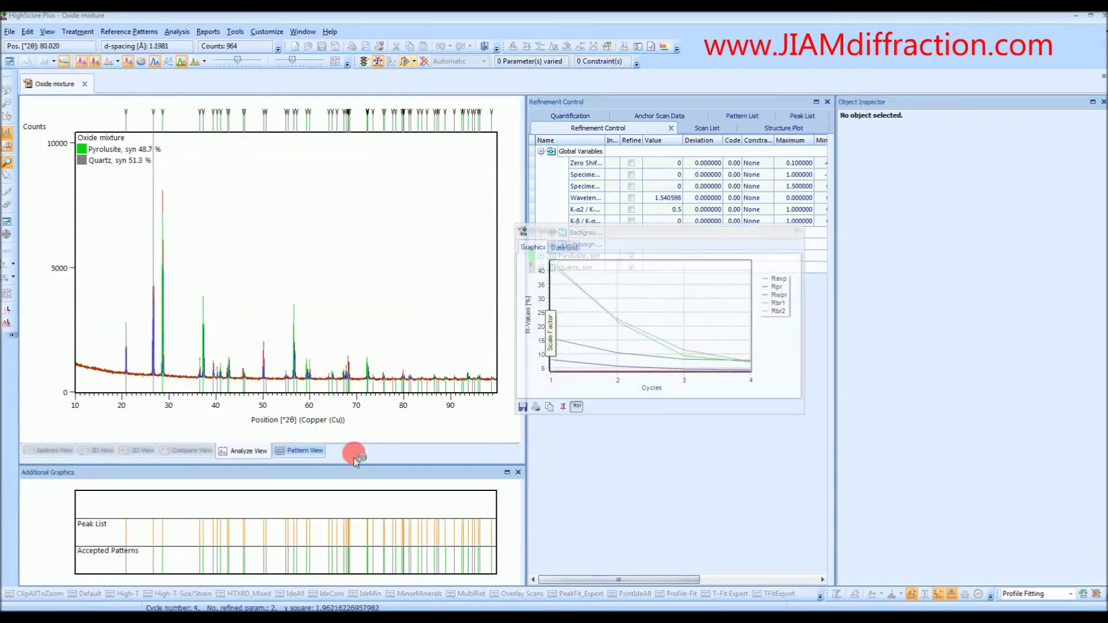
right_click(332, 511)
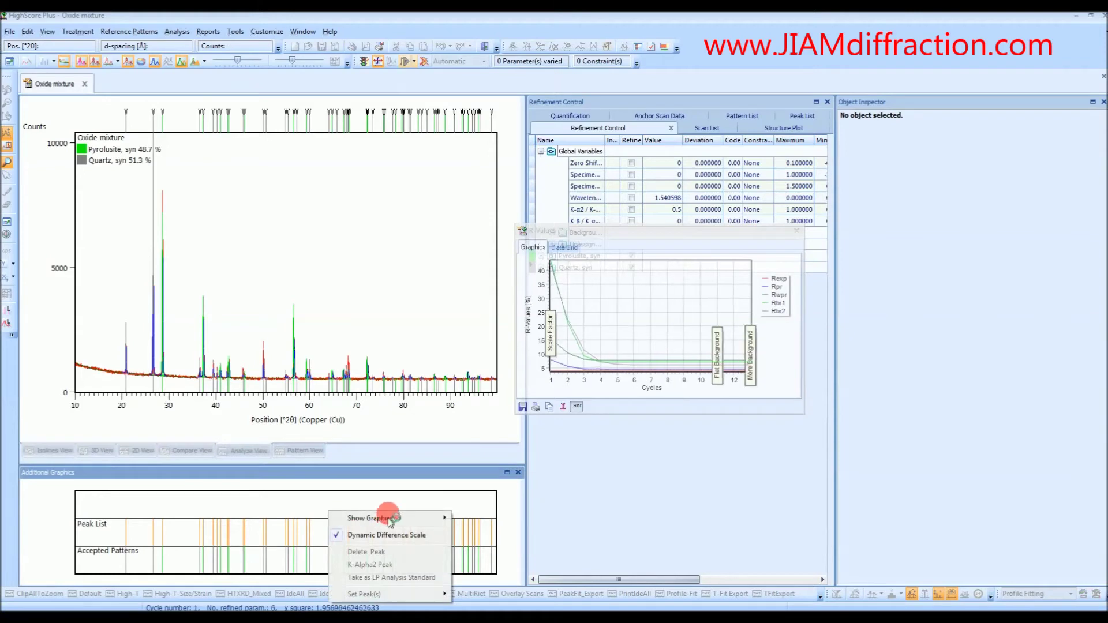
mouse_move(371, 517)
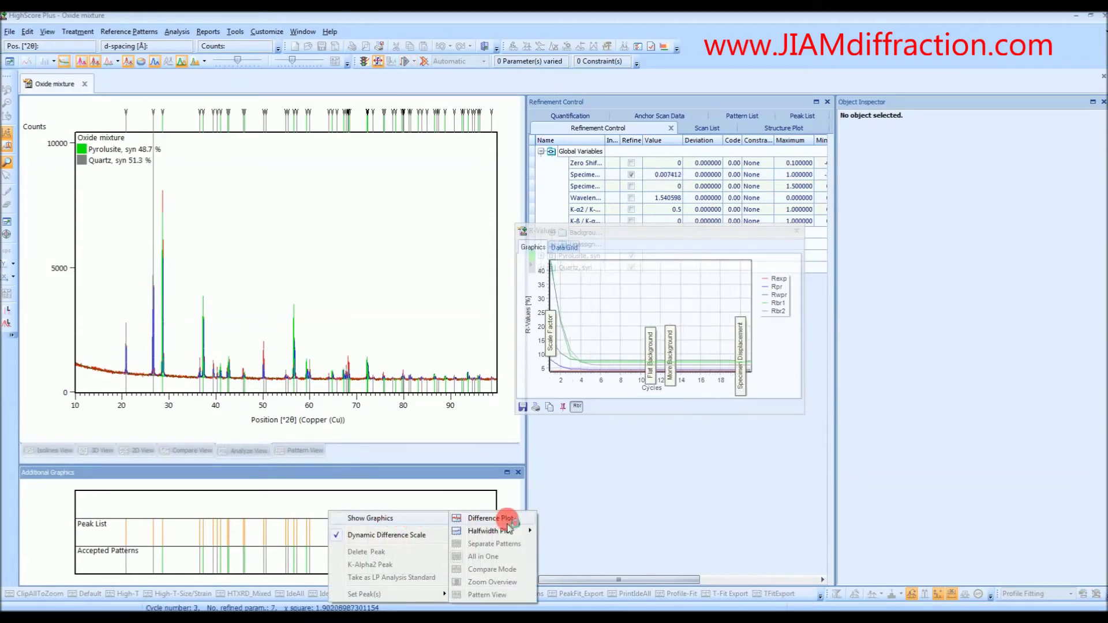
- Add the Difference Plot to the Additional Graphics pane, showing Rwp 5.0016
click(507, 519)
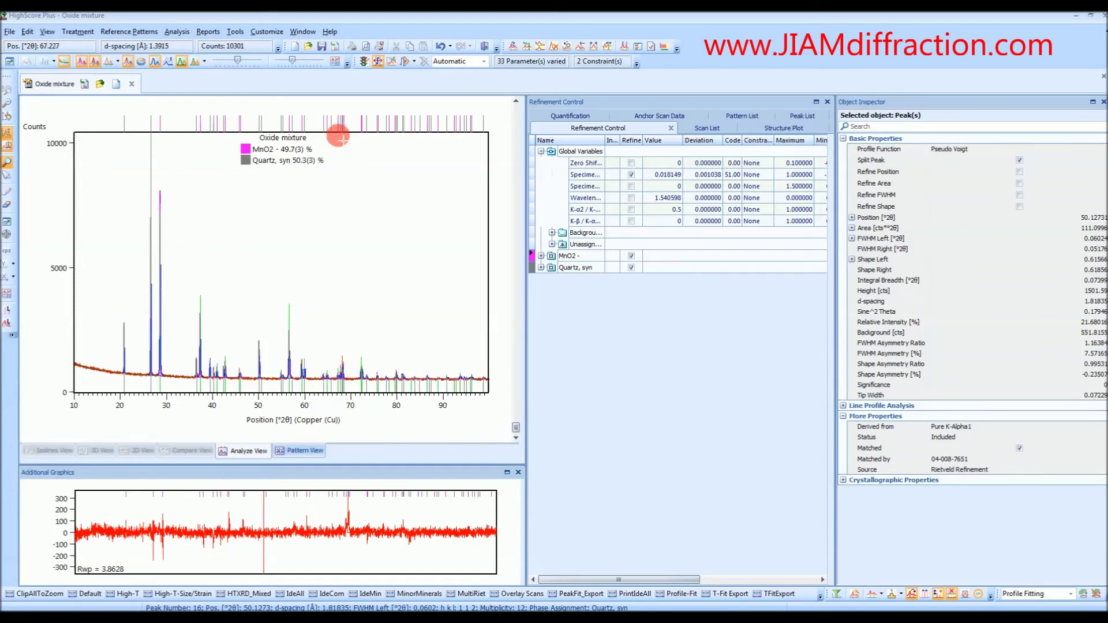
- Inspect the fitted peaks near 37° and 46° 2θ against the difference plot
click(202, 376)
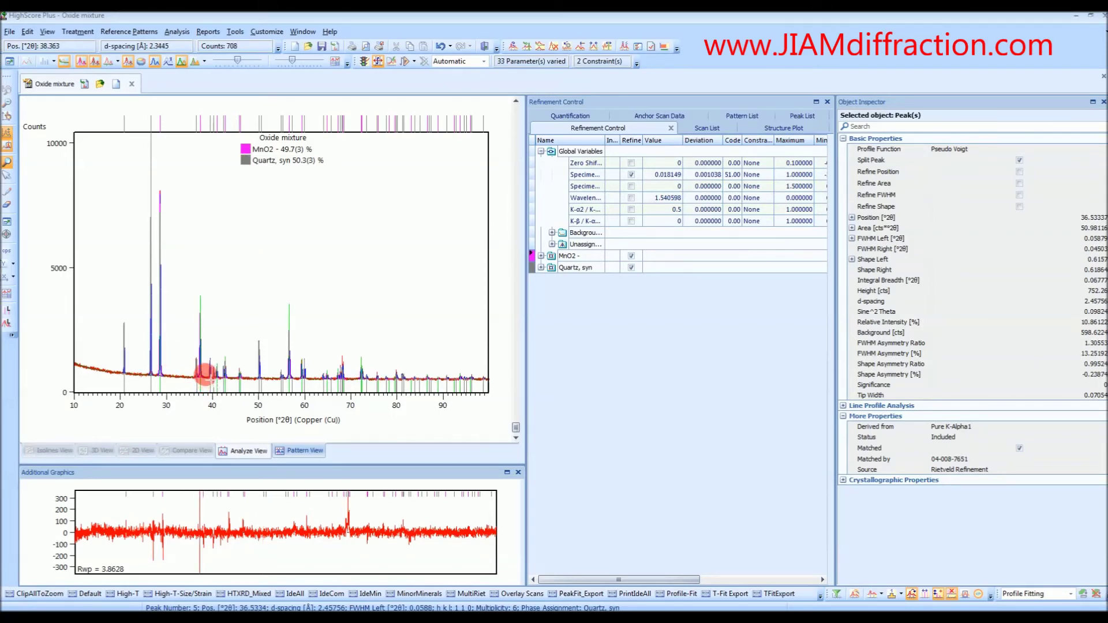
click(232, 218)
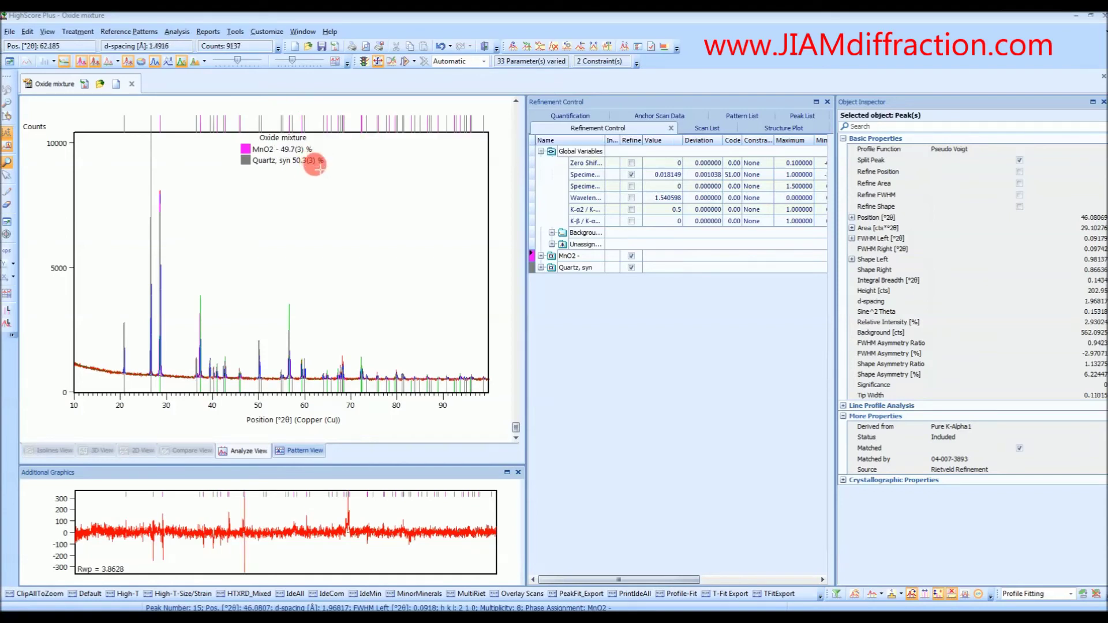